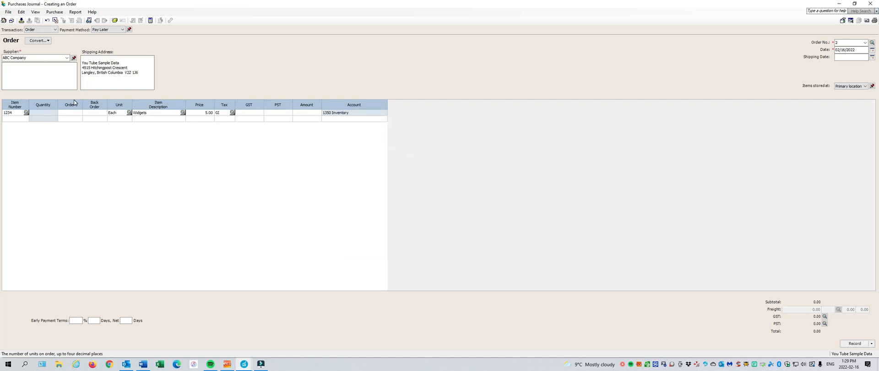
Step: Enter an order quantity of 50 for the Widgets line, record the ABC Company purchase order and close the Purchases Journal
{"action": "type", "text": "50"}
{"action": "key", "text": "Tab"}
{"action": "key", "text": "Tab"}
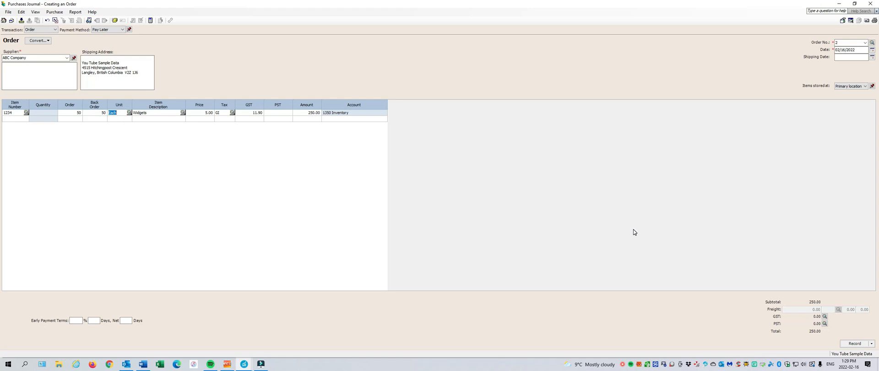
{"action": "left_click", "coordinate": [852, 344]}
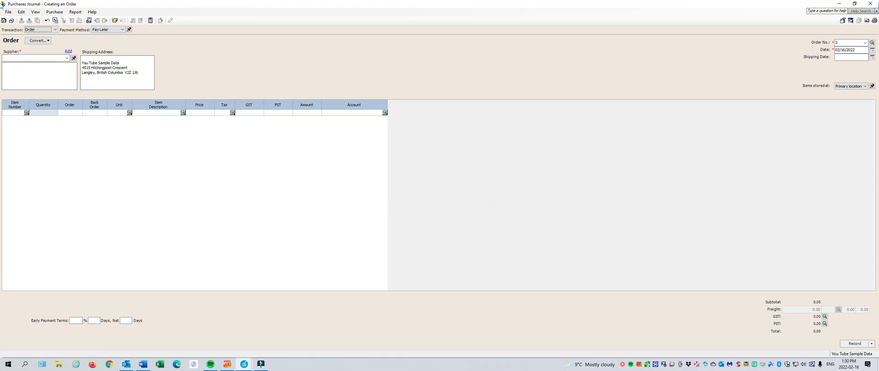
{"action": "left_click", "coordinate": [871, 5]}
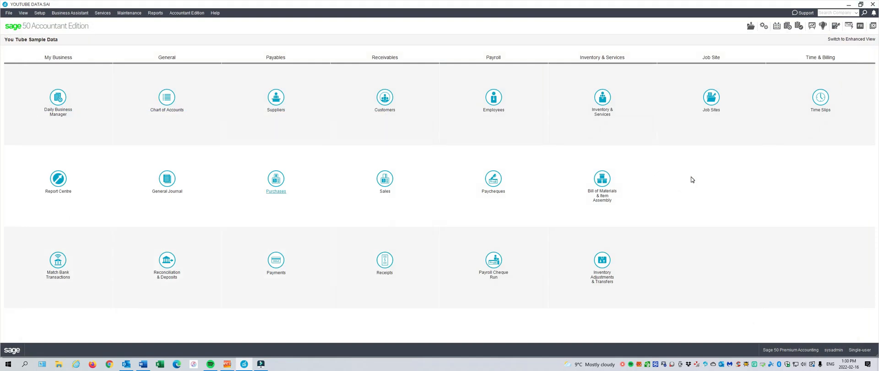
Step: Start a Goods Received Note in the Purchases Journal and load the newly recorded ABC Company purchase order into it
{"action": "left_click", "coordinate": [275, 190]}
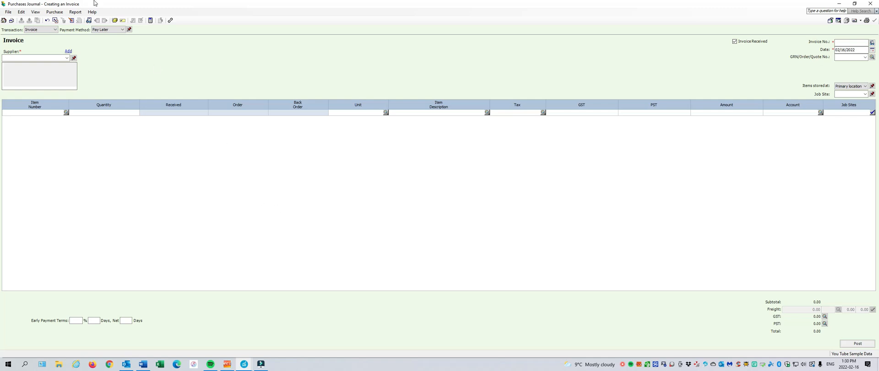
{"action": "left_click", "coordinate": [57, 30]}
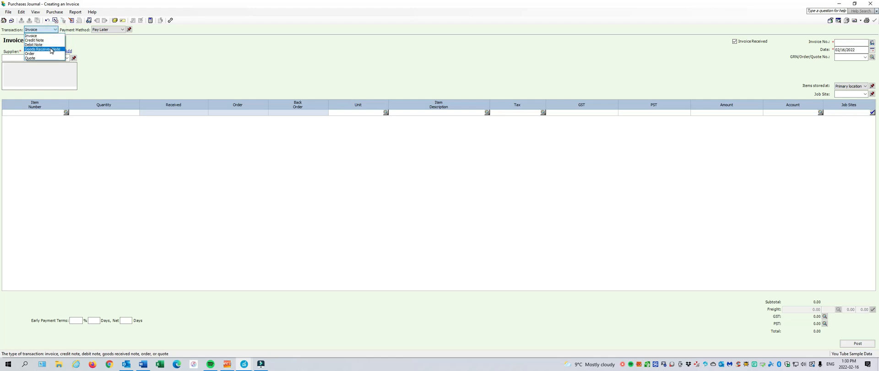
{"action": "left_click", "coordinate": [51, 49]}
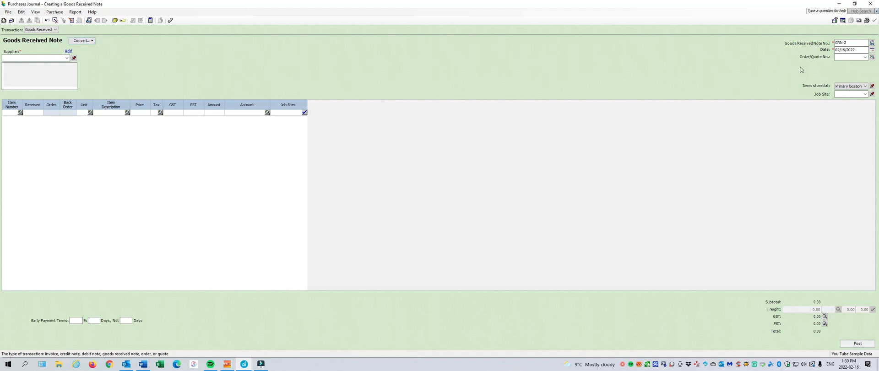
{"action": "left_click", "coordinate": [865, 59]}
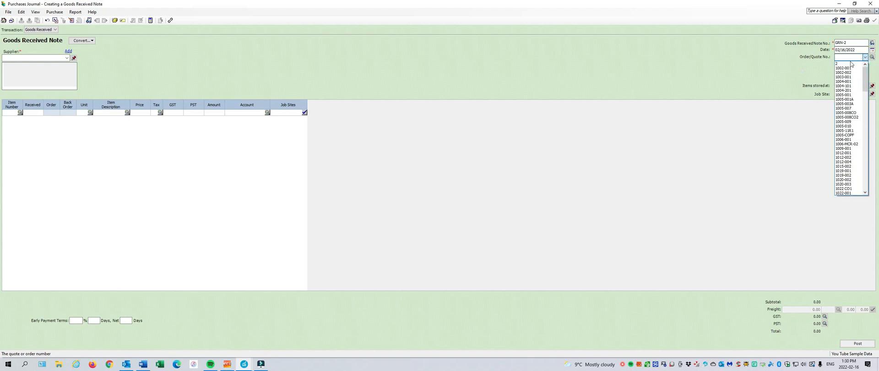
{"action": "left_click", "coordinate": [844, 66]}
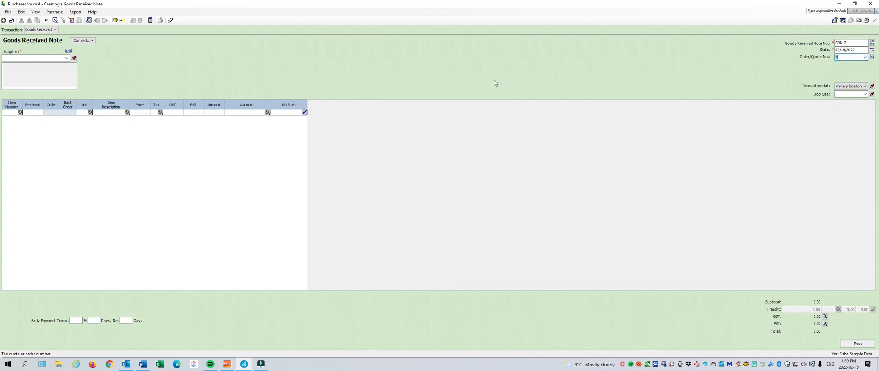
{"action": "left_click", "coordinate": [84, 43]}
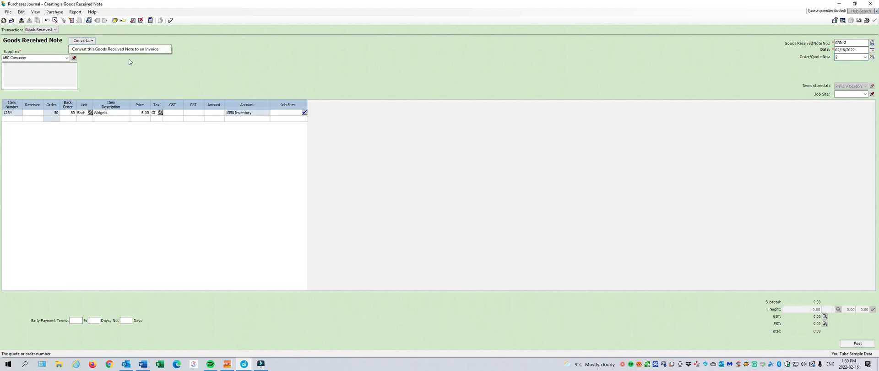
Step: Enter 50 Widgets as received, post the goods received note and close the Purchases Journal
{"action": "left_click", "coordinate": [33, 112]}
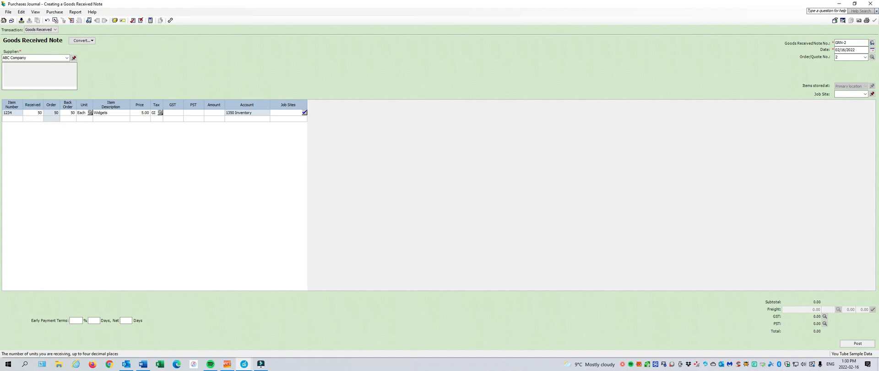
{"action": "type", "text": "50"}
{"action": "key", "text": "Tab"}
{"action": "key", "text": "Tab"}
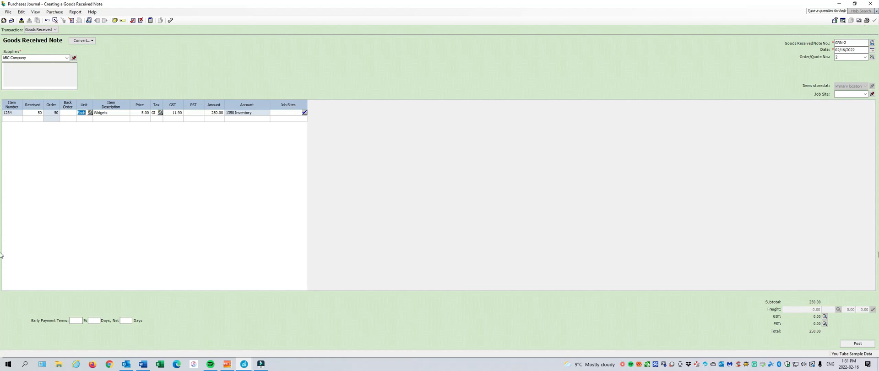
{"action": "left_click", "coordinate": [847, 344]}
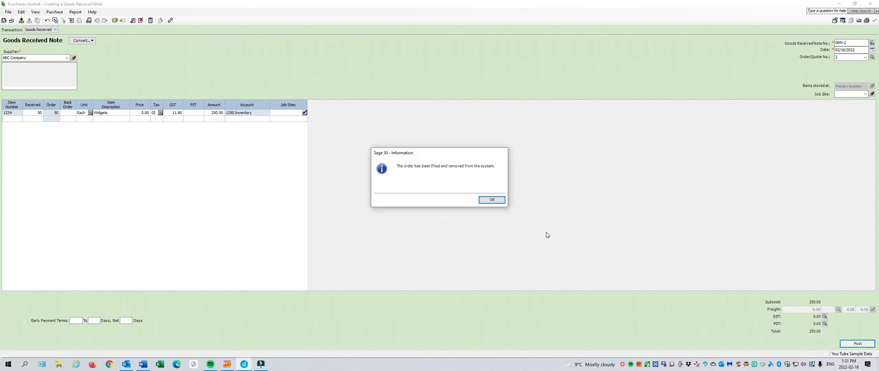
{"action": "left_click", "coordinate": [491, 201]}
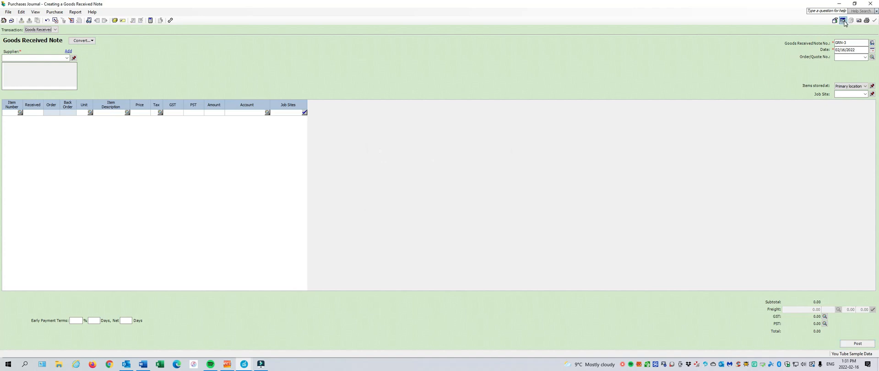
{"action": "left_click", "coordinate": [870, 4]}
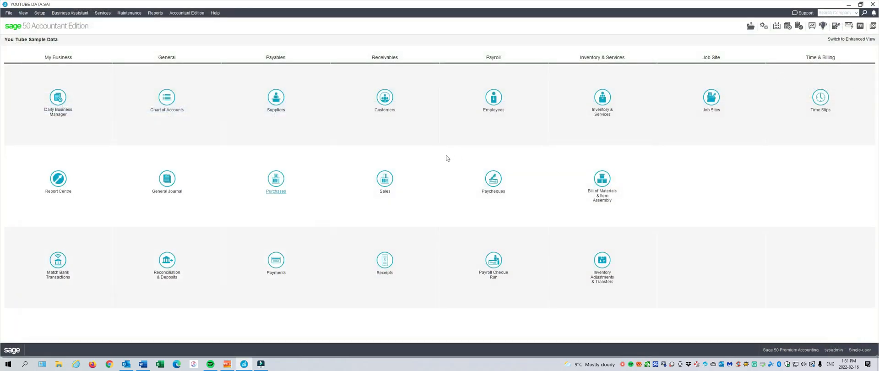
Step: Start a purchase invoice in the Purchases Journal and load goods received note GRN-2 into it
{"action": "left_click", "coordinate": [276, 183]}
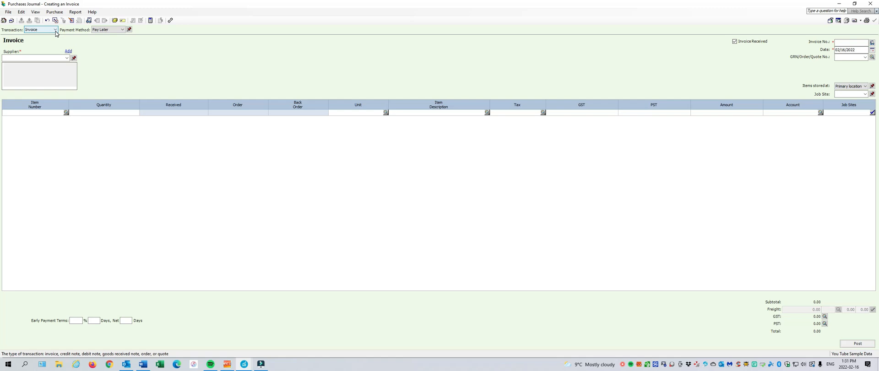
{"action": "left_click", "coordinate": [864, 58]}
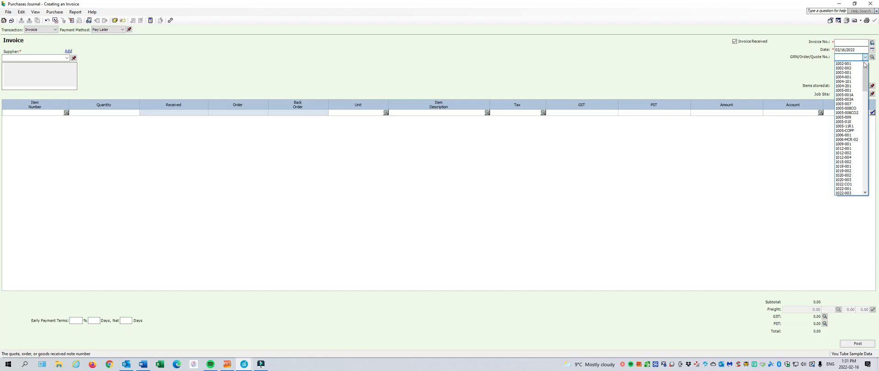
{"action": "left_click_drag", "start_coordinate": [865, 81], "coordinate": [865, 180]}
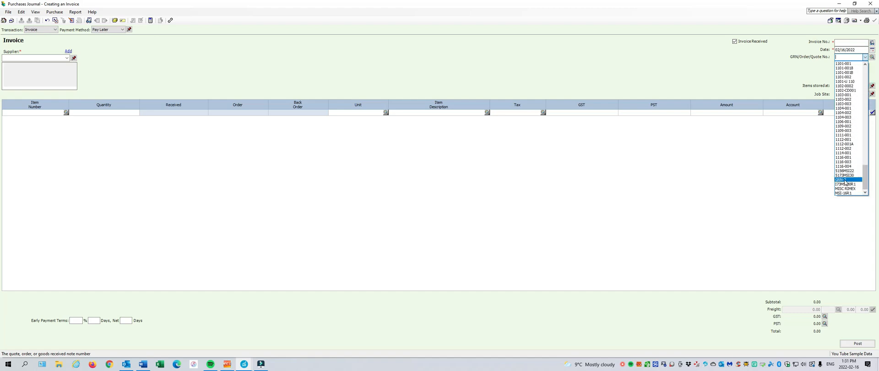
{"action": "left_click", "coordinate": [845, 180]}
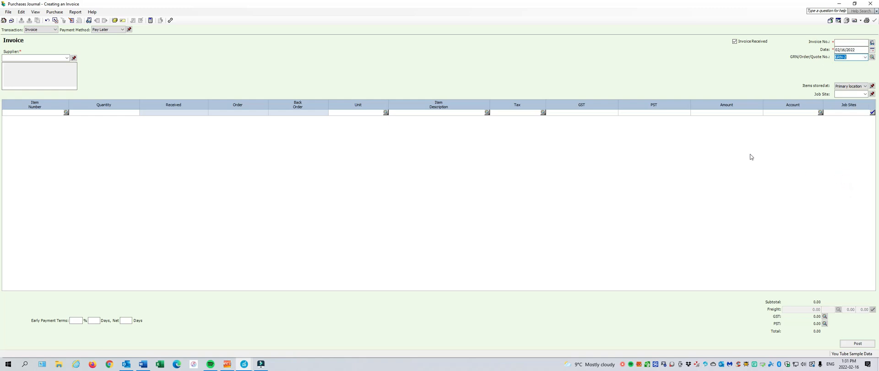
{"action": "key", "text": "Tab"}
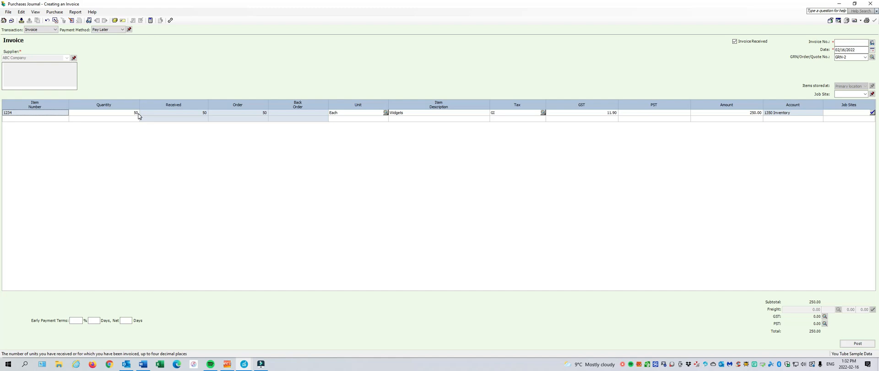
Step: Set the supplier's invoice number to 123456, post the purchase invoice and close the Purchases Journal
{"action": "left_click", "coordinate": [851, 40]}
{"action": "left_click", "coordinate": [852, 40]}
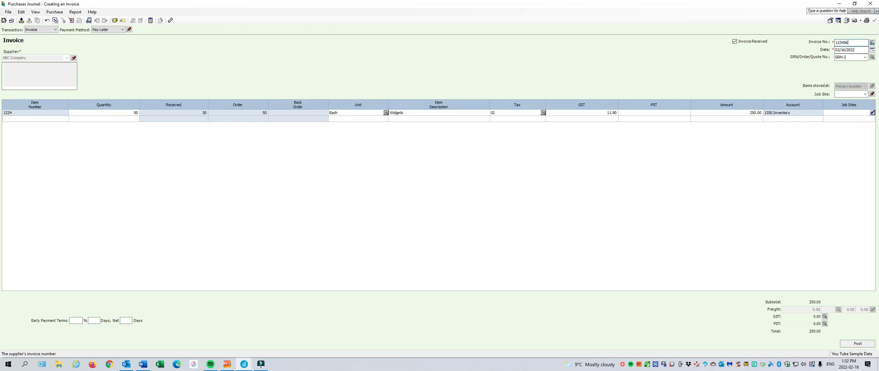
{"action": "key", "text": "Tab"}
{"action": "key", "text": "Tab"}
{"action": "key", "text": "Tab"}
{"action": "key", "text": "Tab"}
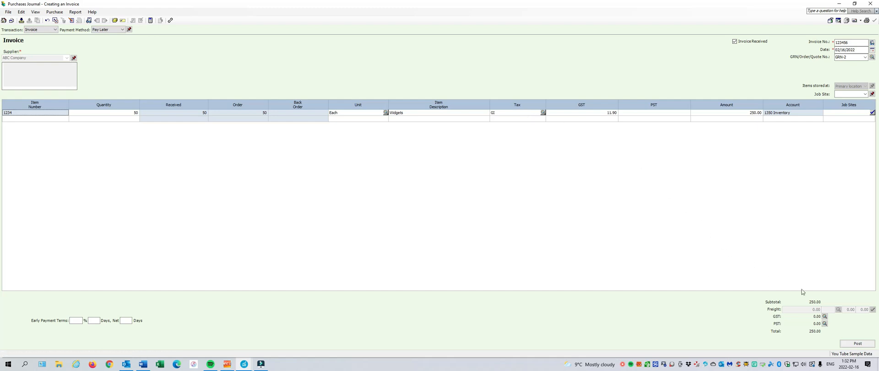
{"action": "left_click", "coordinate": [851, 344]}
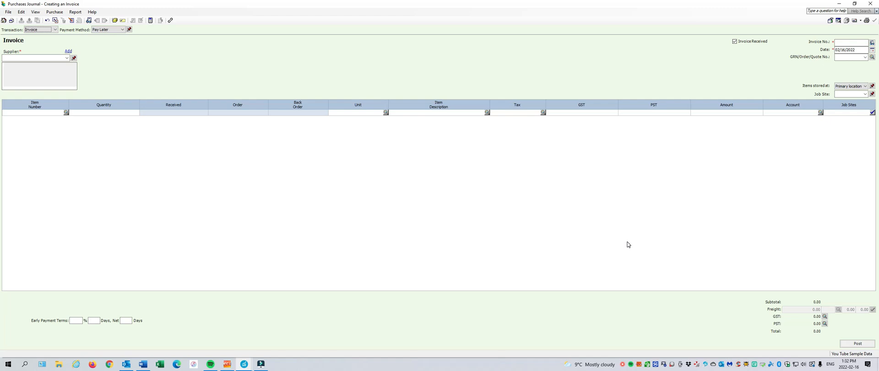
{"action": "left_click", "coordinate": [870, 5]}
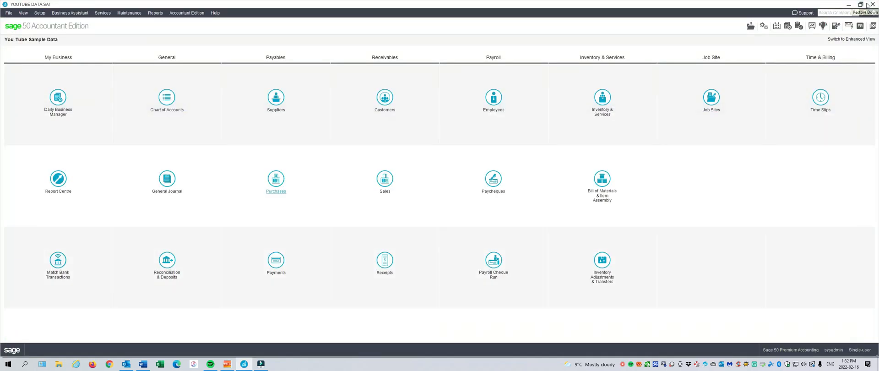